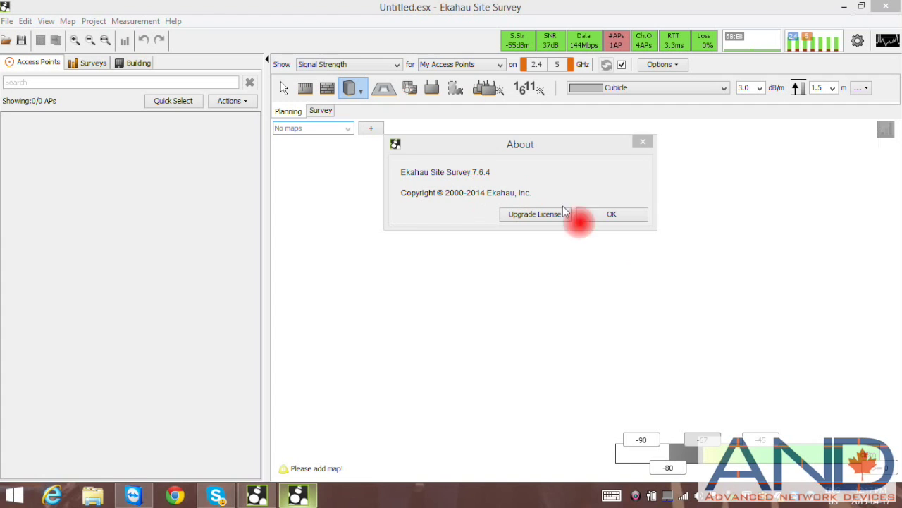
Dismiss the Ekahau Site Survey 7.6.4 About dialog, leaving the empty Untitled project
{"action": "left_click", "coordinate": [623, 214]}
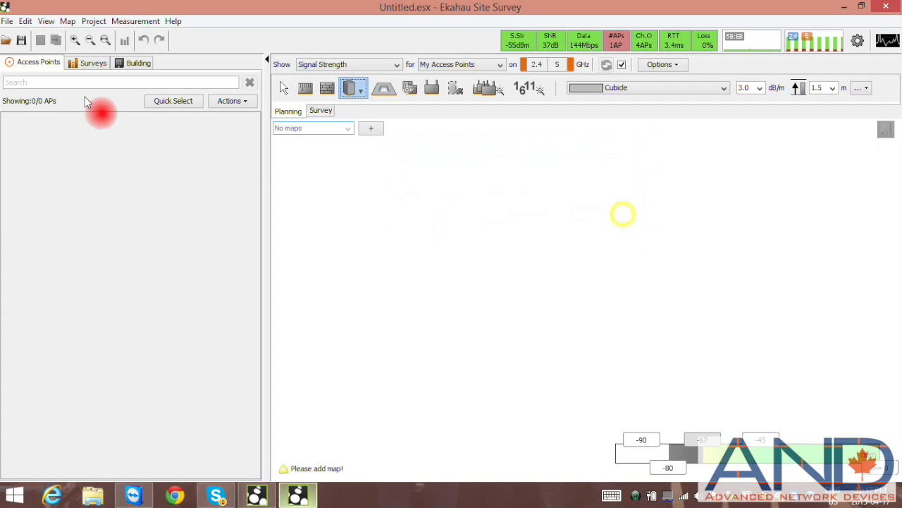
Add the AS133-03.dwg drawing to the project as a new map
{"action": "left_click", "coordinate": [370, 128]}
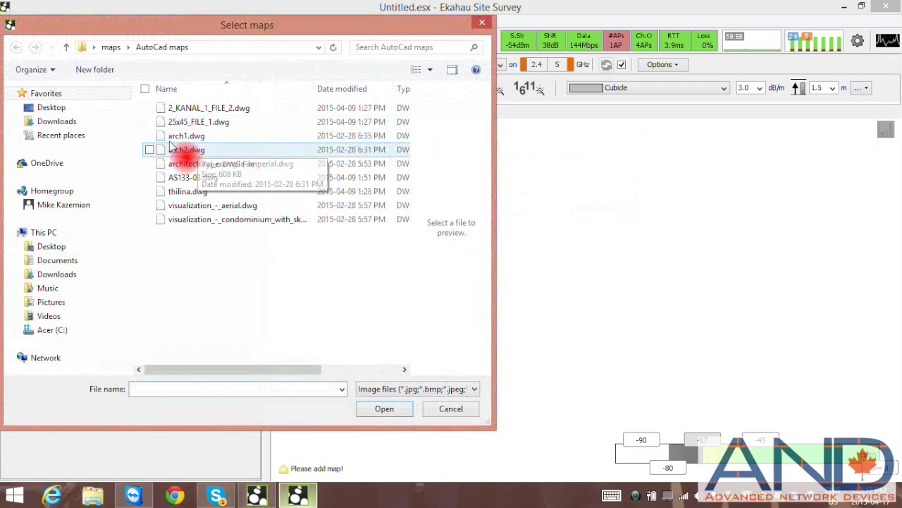
{"action": "left_click", "coordinate": [168, 178]}
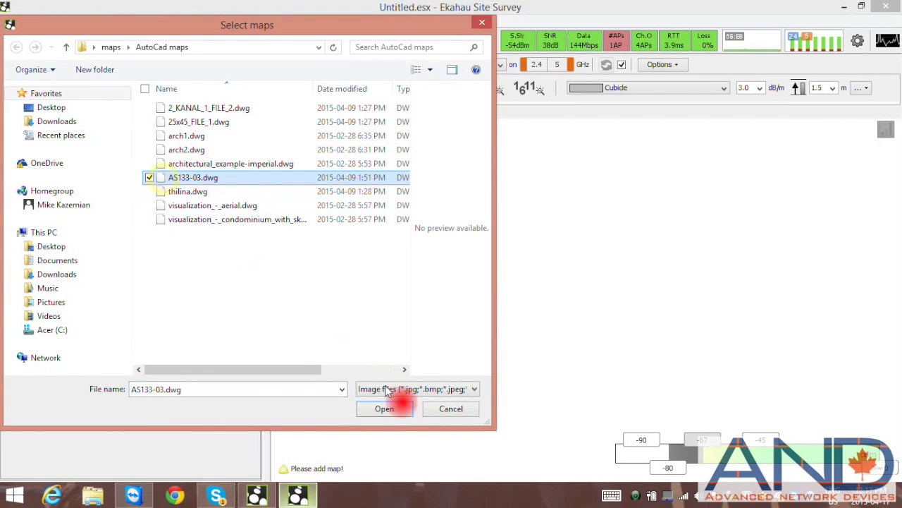
{"action": "left_click", "coordinate": [384, 408]}
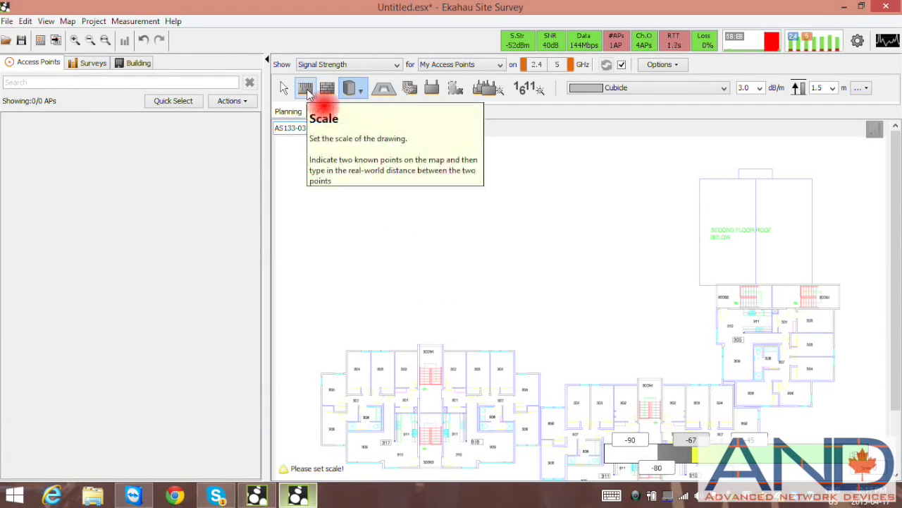
{"action": "left_click", "coordinate": [330, 90]}
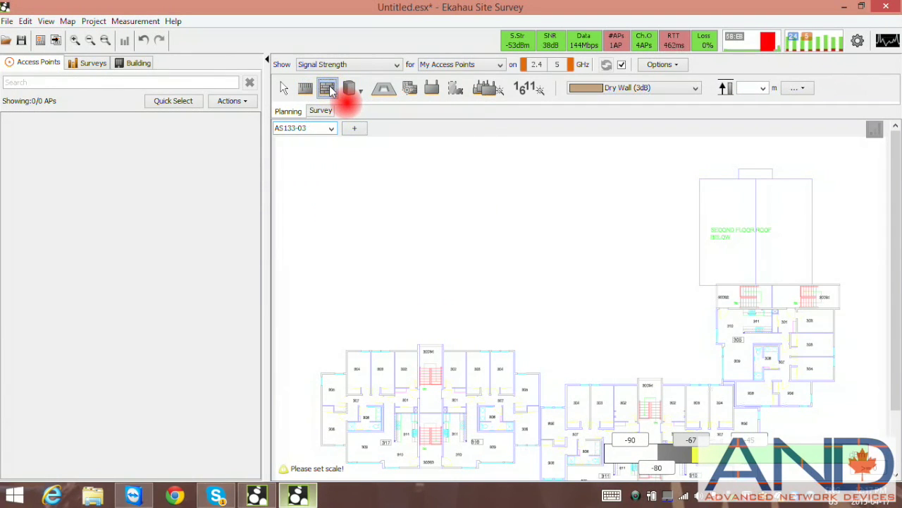
Toggle between the Wall and Cubicle drawing tools, then bring the second Ekahau window forward
{"action": "left_click", "coordinate": [351, 93]}
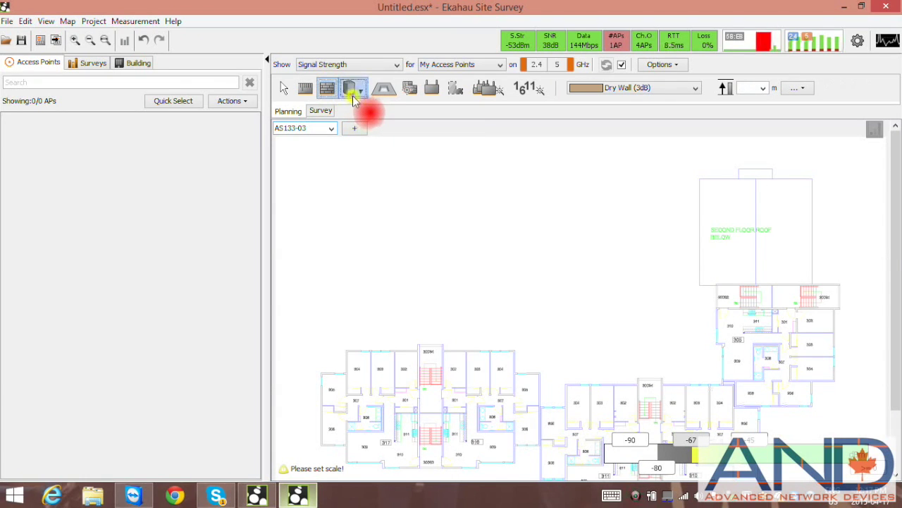
{"action": "left_click", "coordinate": [327, 90]}
{"action": "left_click", "coordinate": [351, 90]}
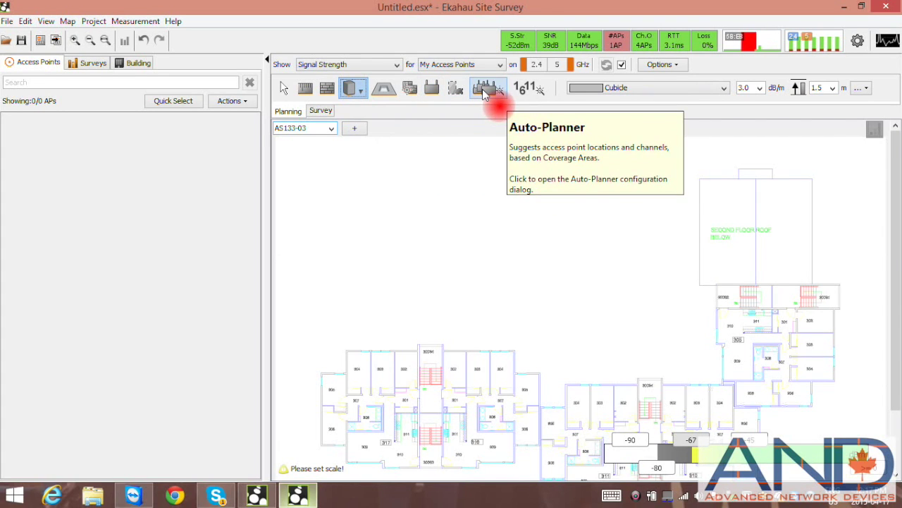
{"action": "left_click", "coordinate": [256, 495]}
Close About and open AS133-03.dwg as a new map, reaching the CAD Import window
{"action": "left_click", "coordinate": [610, 219]}
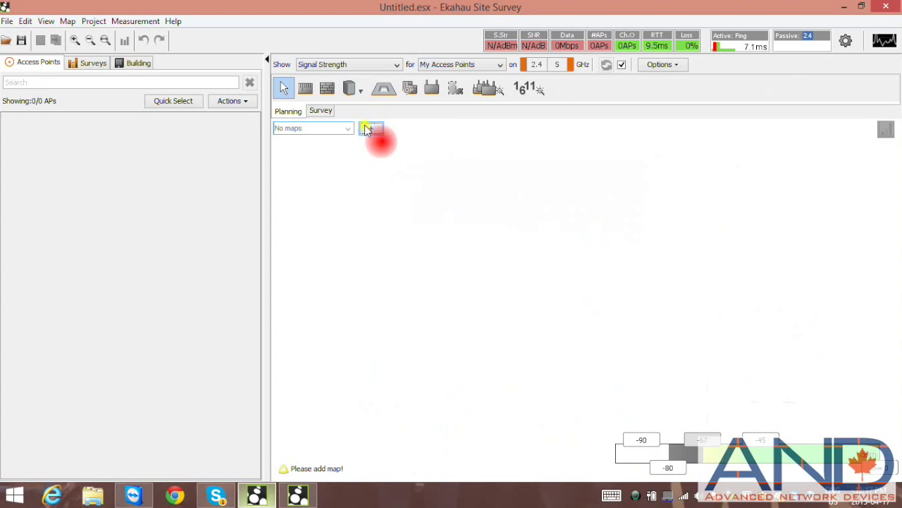
{"action": "left_click", "coordinate": [366, 128]}
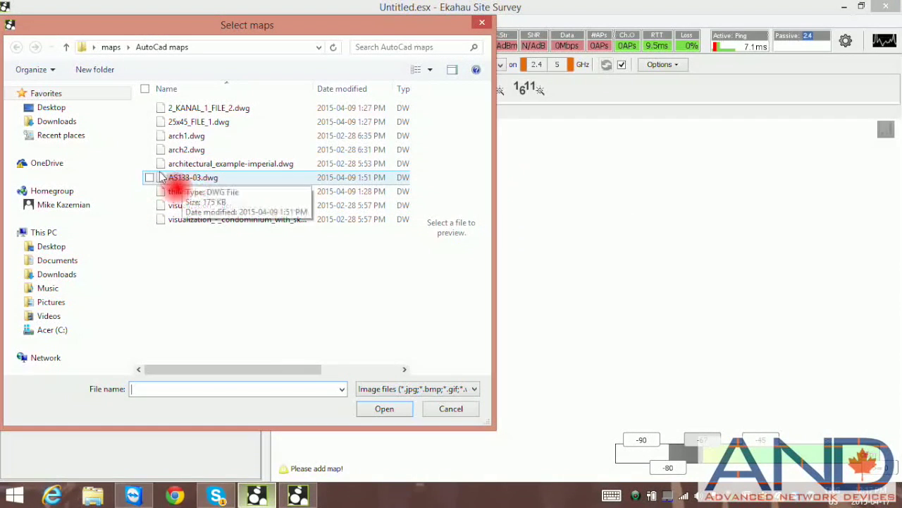
{"action": "left_click", "coordinate": [162, 177]}
{"action": "left_click", "coordinate": [389, 409]}
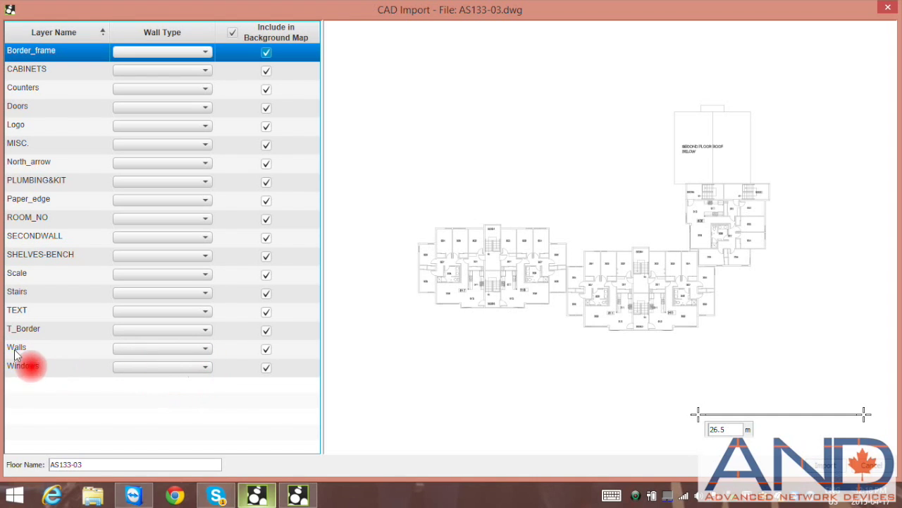
Set the Walls layer's wall type to Wall, Dry (3dB)
{"action": "left_click", "coordinate": [205, 353]}
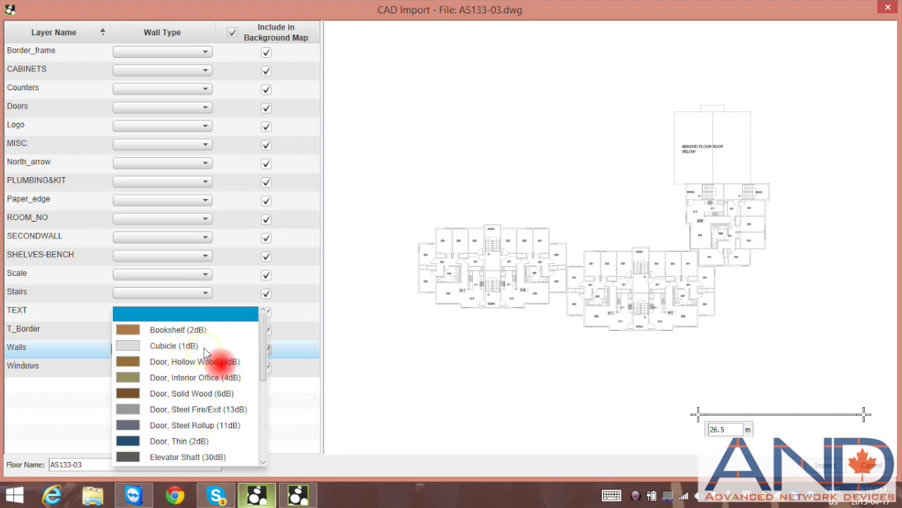
{"action": "left_click_drag", "start_coordinate": [265, 378], "coordinate": [262, 457]}
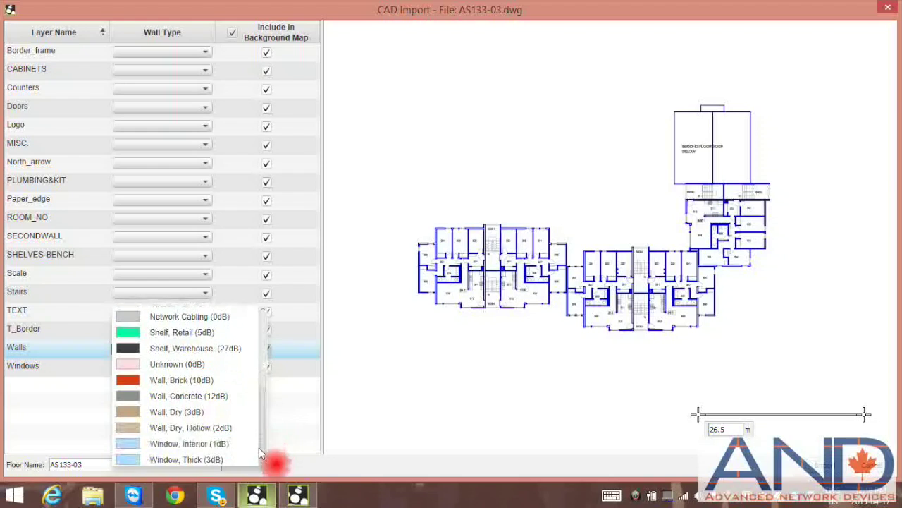
{"action": "left_click", "coordinate": [134, 411]}
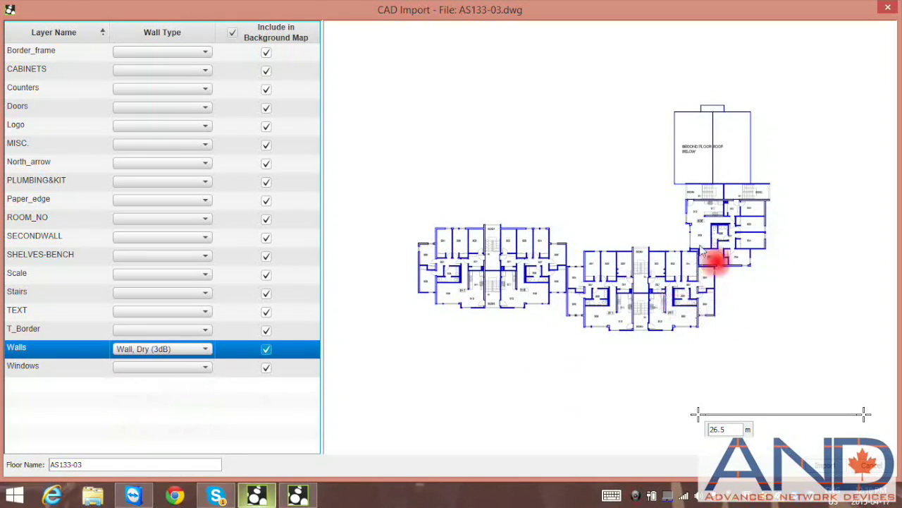
Set the Windows layer's wall type to Window, Interior (1dB)
{"action": "left_click", "coordinate": [206, 368]}
{"action": "left_click_drag", "start_coordinate": [260, 357], "coordinate": [265, 440]}
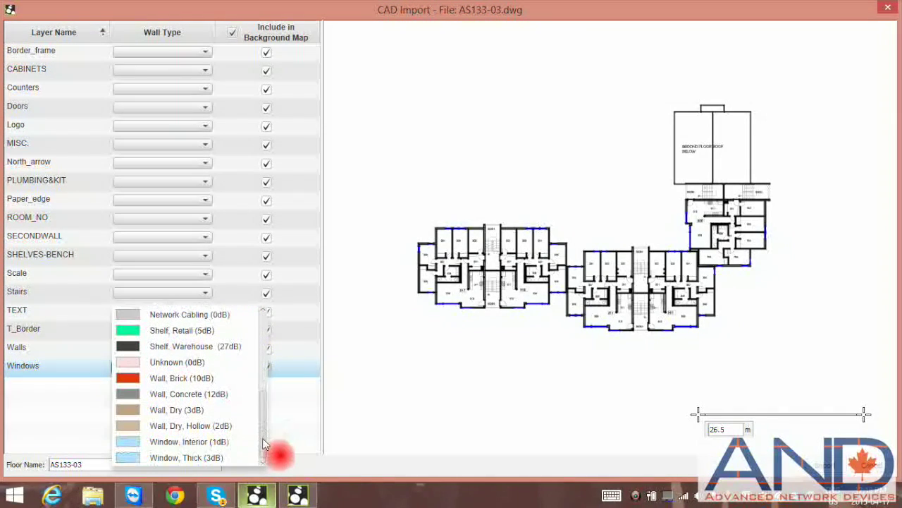
{"action": "left_click", "coordinate": [128, 443]}
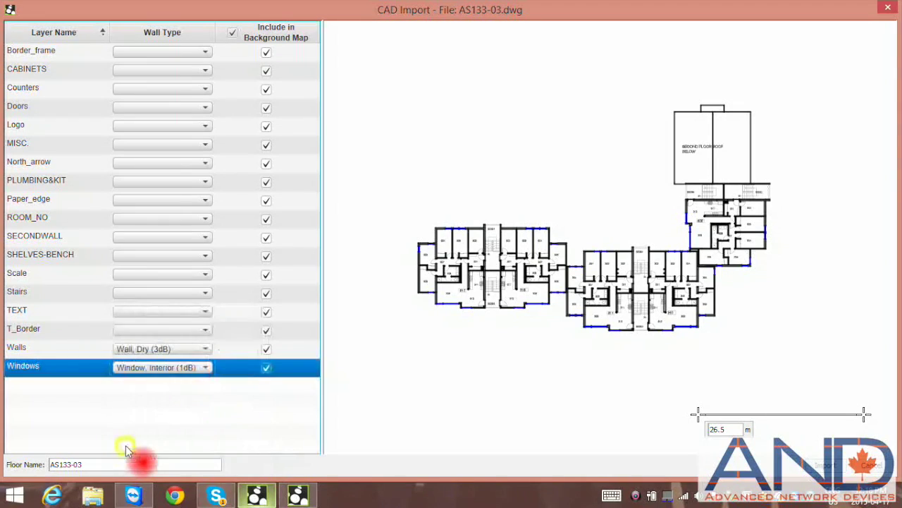
{"action": "left_click", "coordinate": [204, 110]}
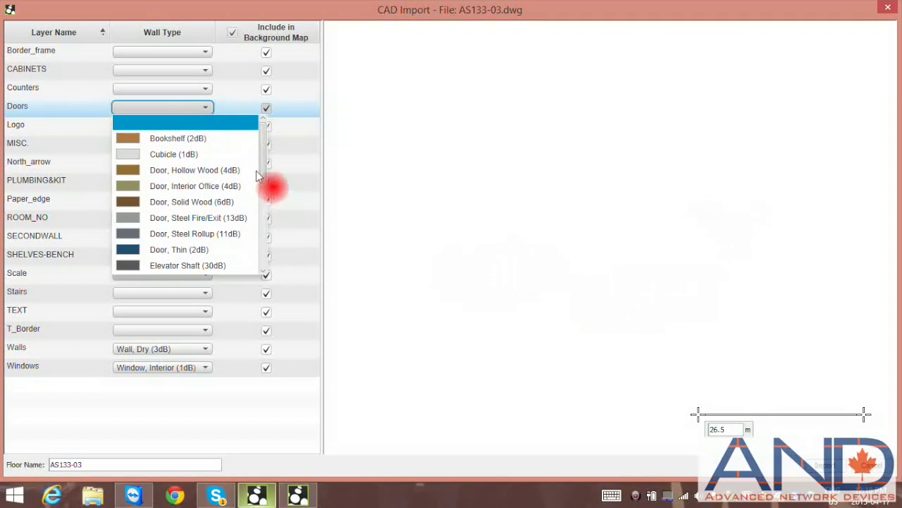
Map the Doors layer to Door, Solid Wood (6dB) and import the AS133-03 floor plan
{"action": "left_click_drag", "start_coordinate": [264, 174], "coordinate": [269, 205]}
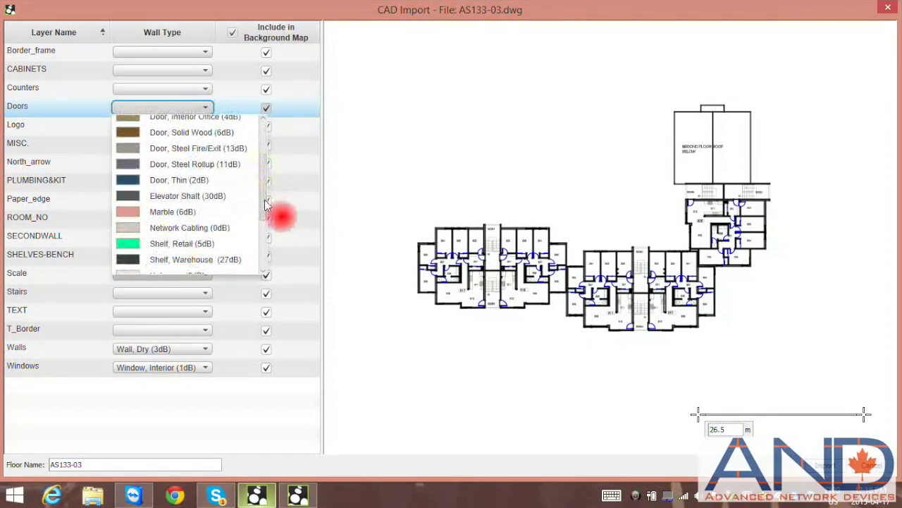
{"action": "left_click", "coordinate": [127, 134]}
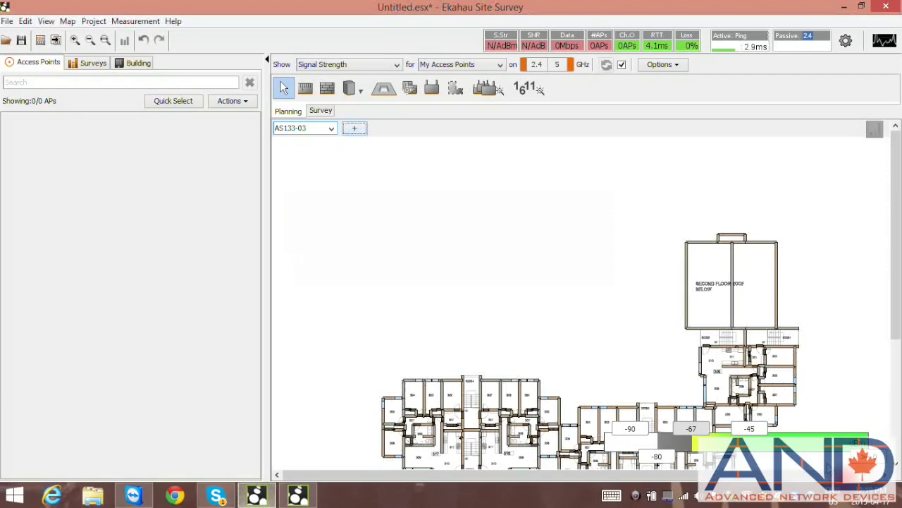
{"action": "left_click_drag", "start_coordinate": [893, 332], "coordinate": [894, 334]}
Scroll to rooms 301–311 and zoom in three steps for access point placement
{"action": "left_click_drag", "start_coordinate": [898, 394], "coordinate": [897, 431]}
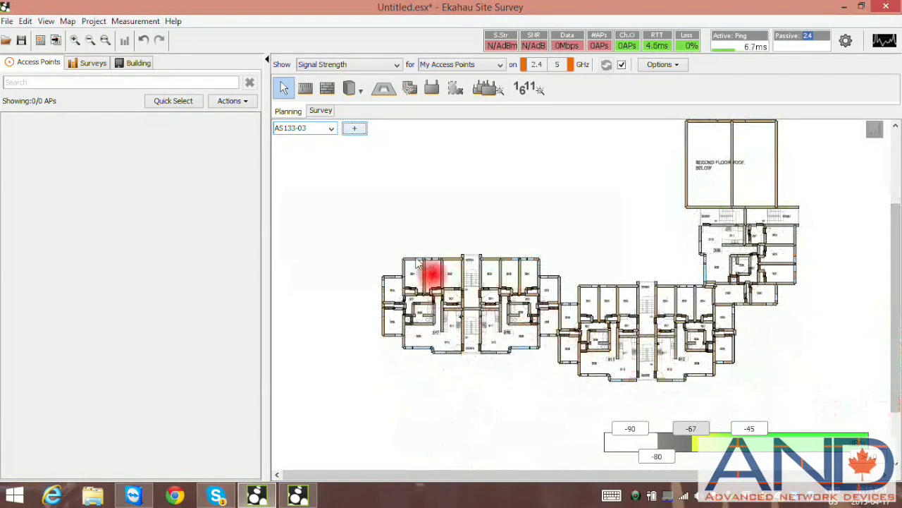
{"action": "left_click", "coordinate": [76, 40]}
{"action": "left_click", "coordinate": [76, 40]}
{"action": "left_click", "coordinate": [76, 40]}
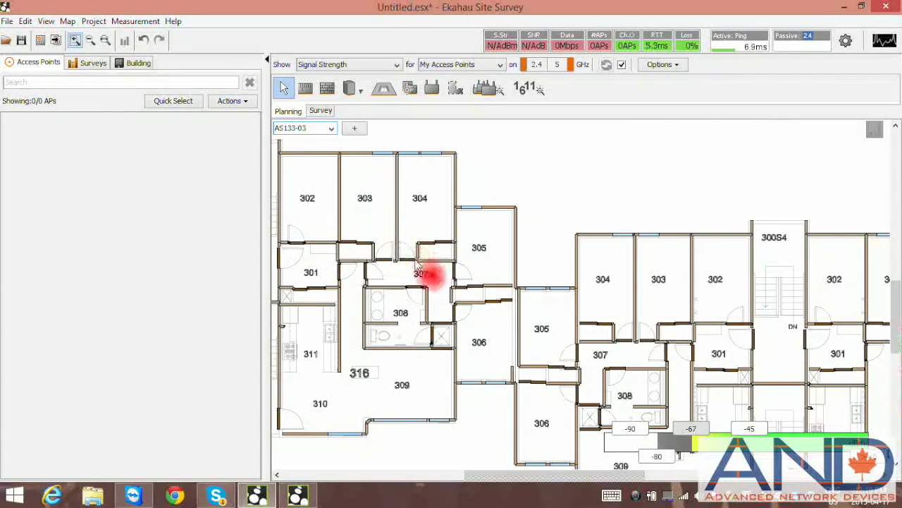
{"action": "left_click", "coordinate": [431, 87]}
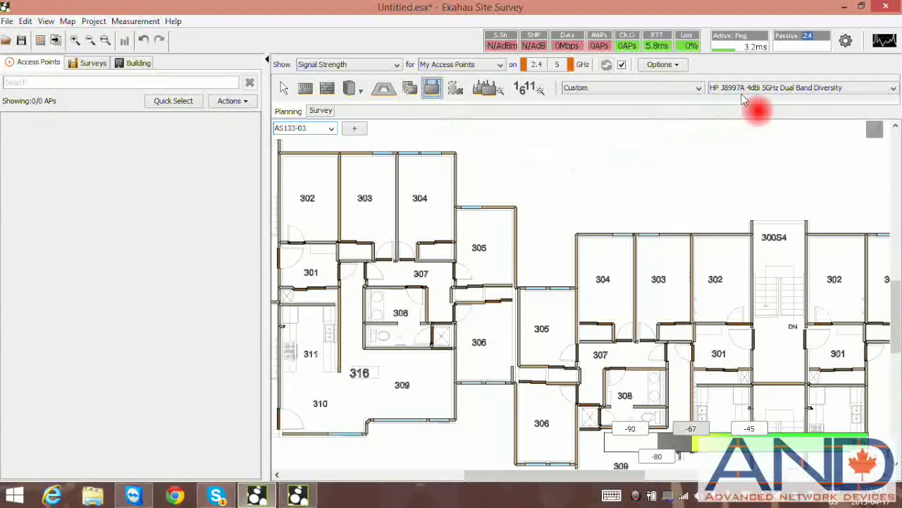
Place a Generic .11n/ac 4x4:4 Dual Radio access point in room 305
{"action": "left_click", "coordinate": [700, 89]}
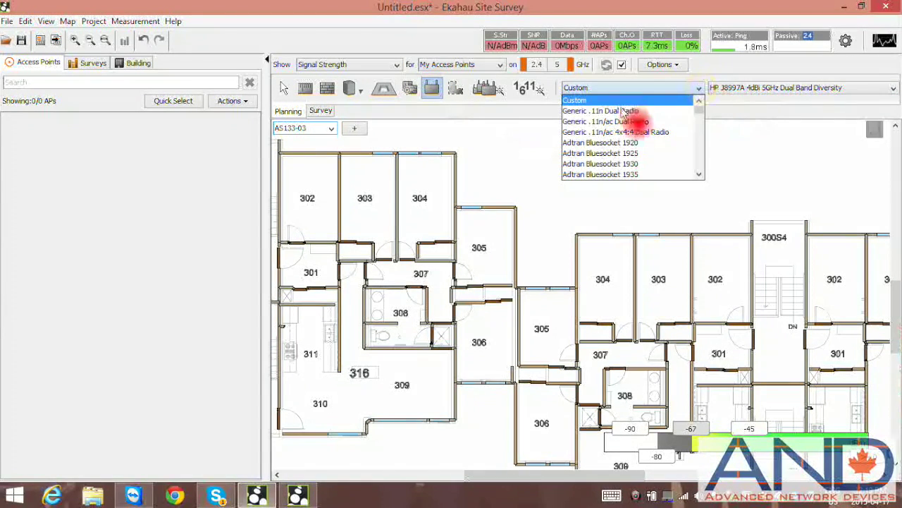
{"action": "left_click", "coordinate": [624, 132]}
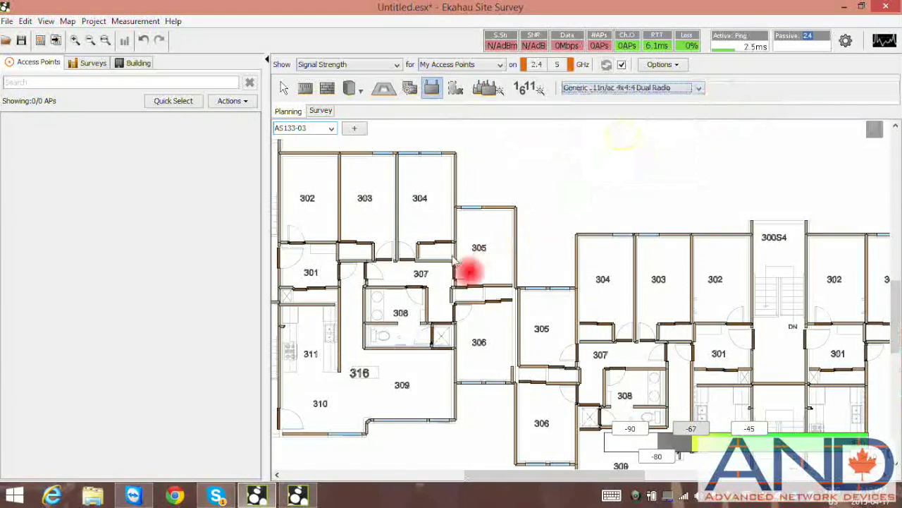
{"action": "left_click", "coordinate": [486, 243]}
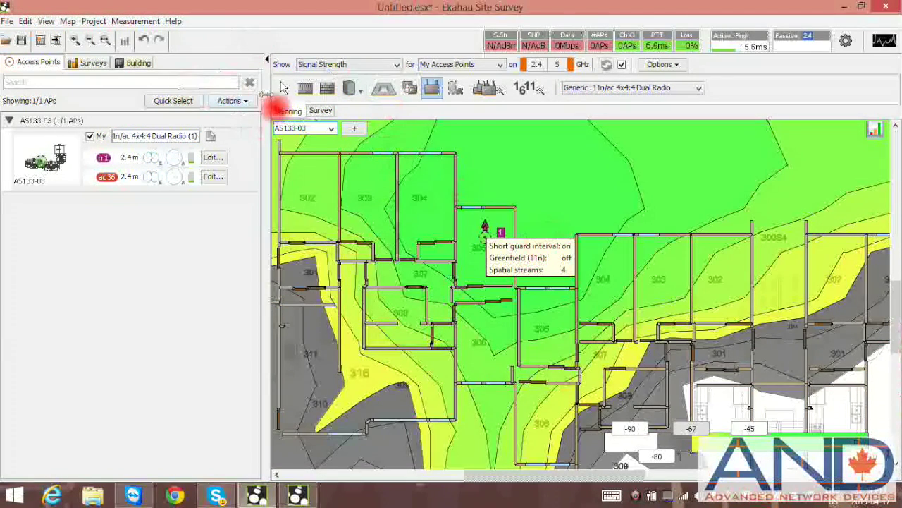
Fit the whole building in view and place a second access point in the left wing
{"action": "left_click", "coordinate": [104, 40]}
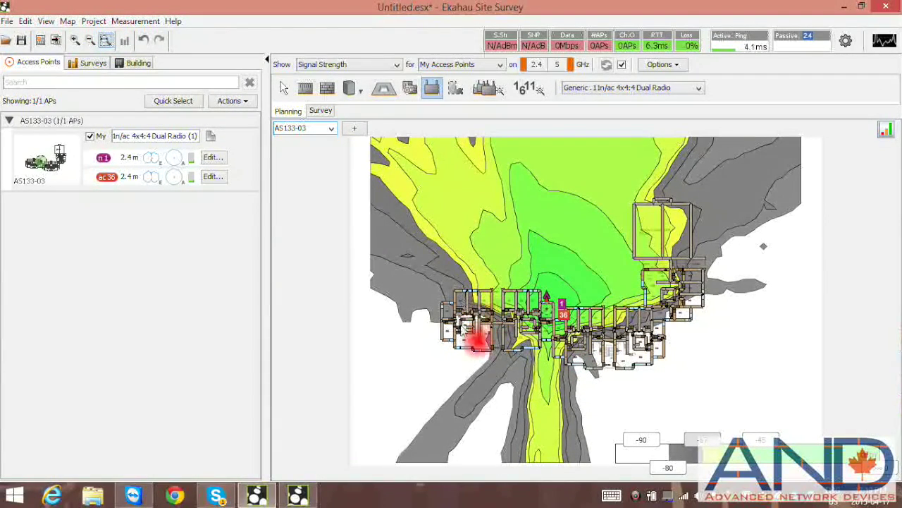
{"action": "left_click", "coordinate": [466, 331]}
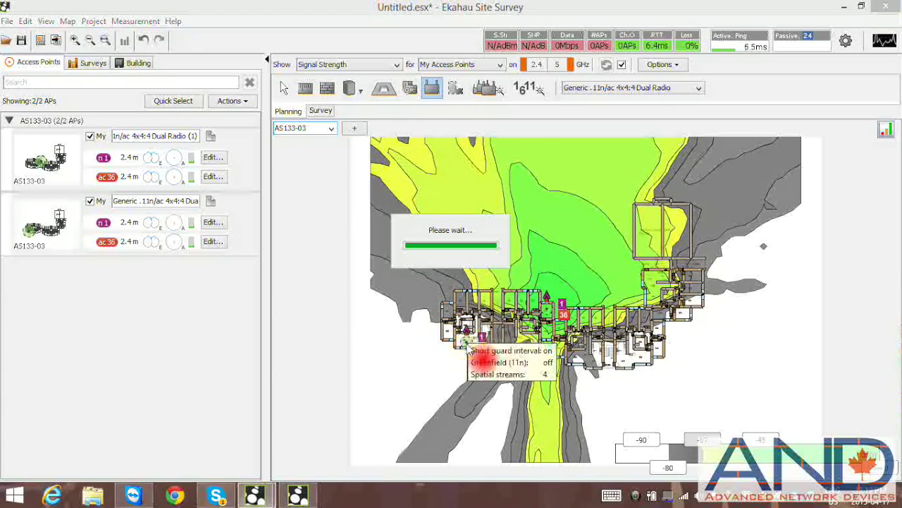